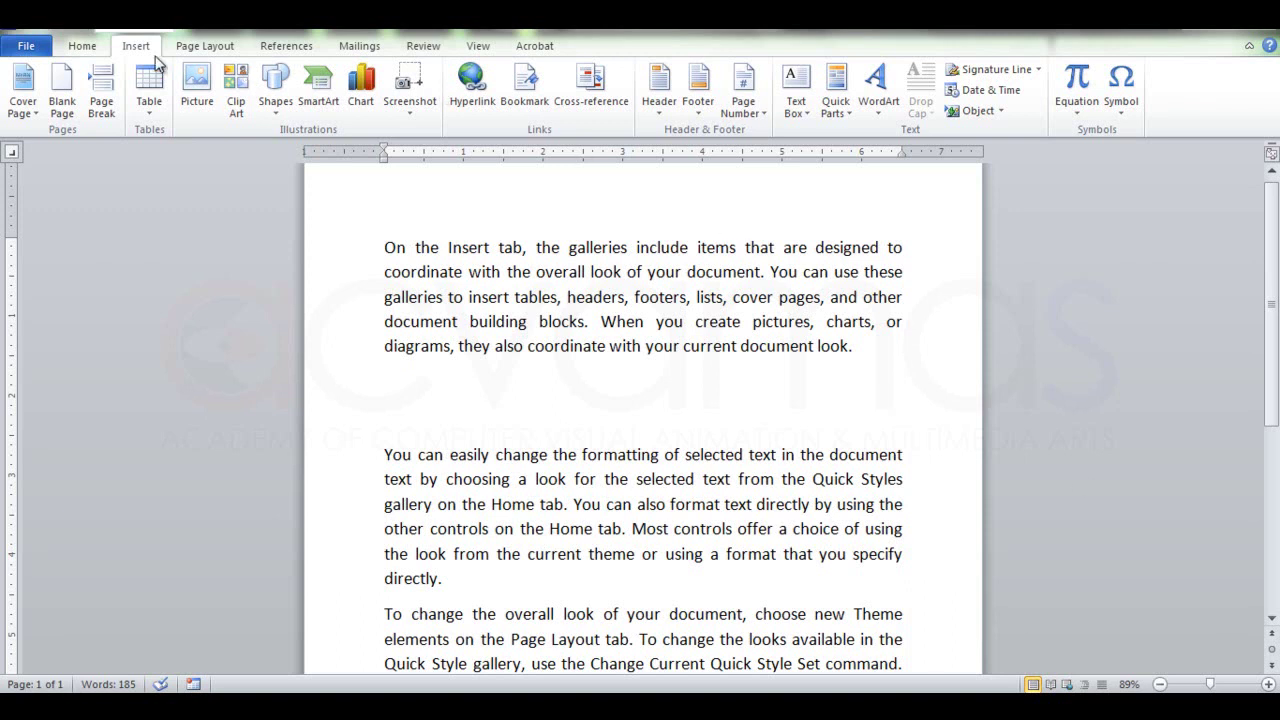
Insert a Simple Text Box from the Text Box gallery on the Insert tab
left_click(799, 114)
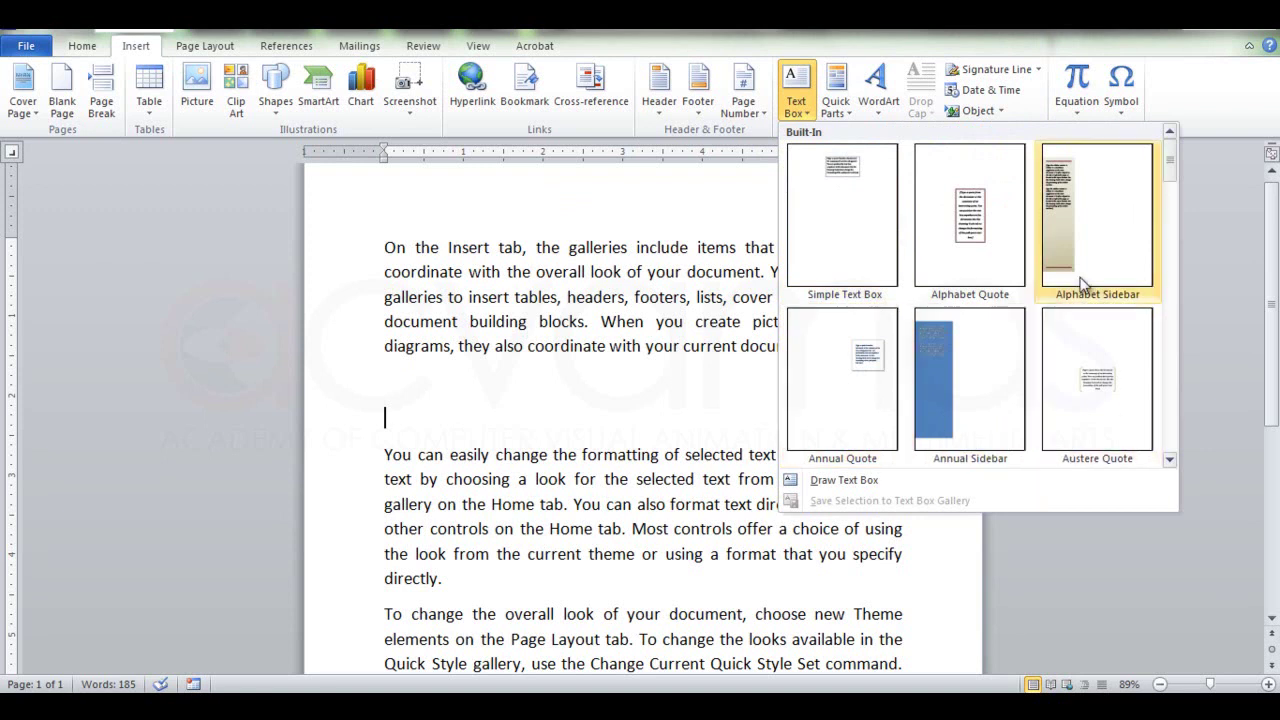
left_click(863, 239)
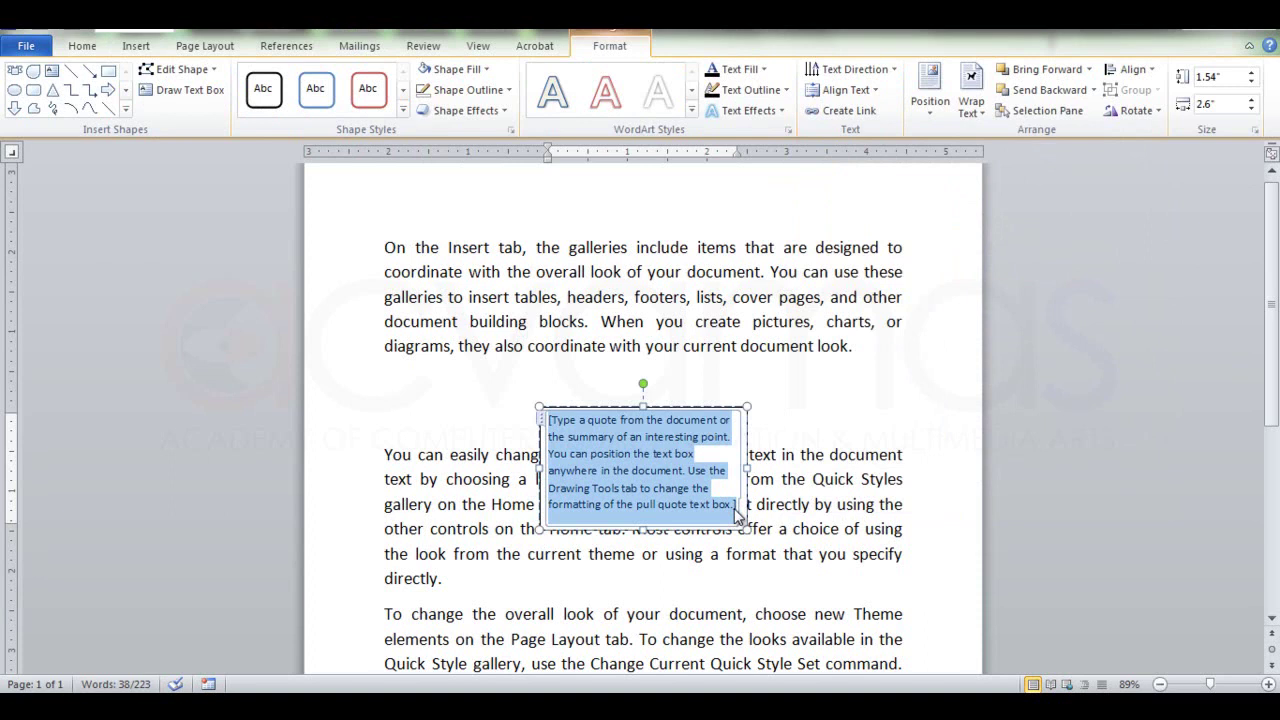
Type 'READ NOW' and 'COME ON!!!' on two lines in the text box
type("RE")
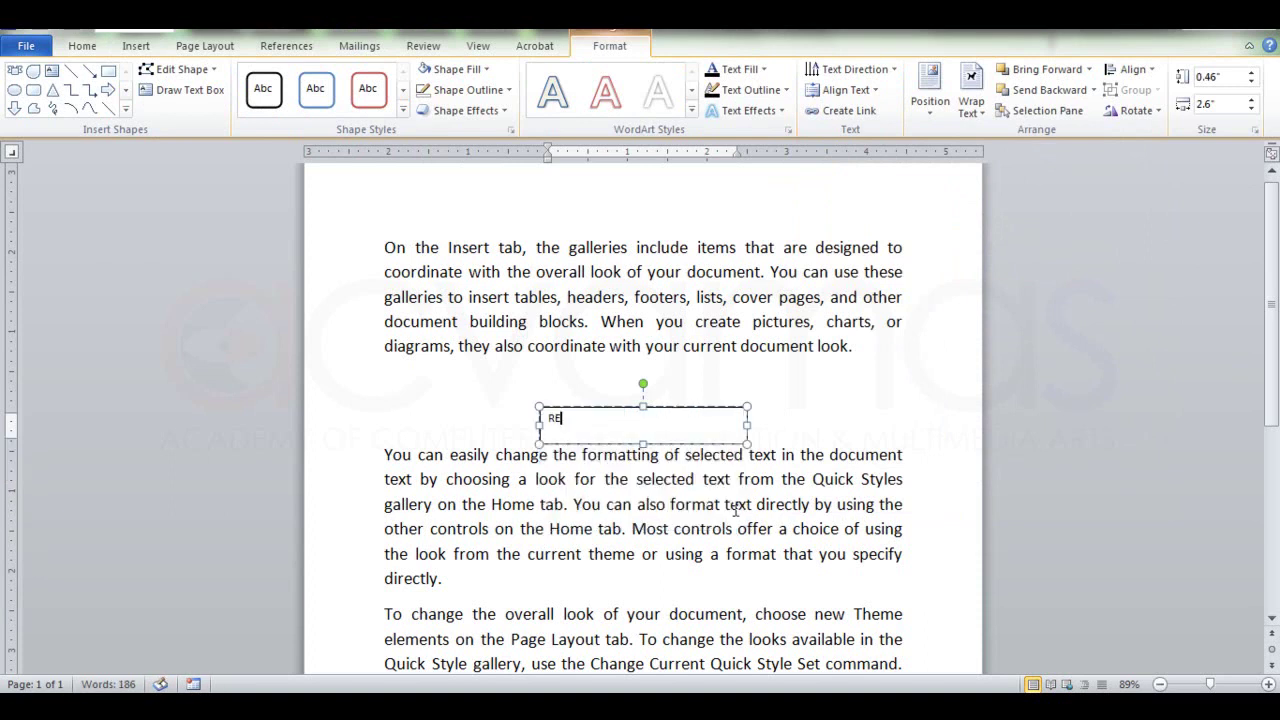
type("AD NOW")
key("Return")
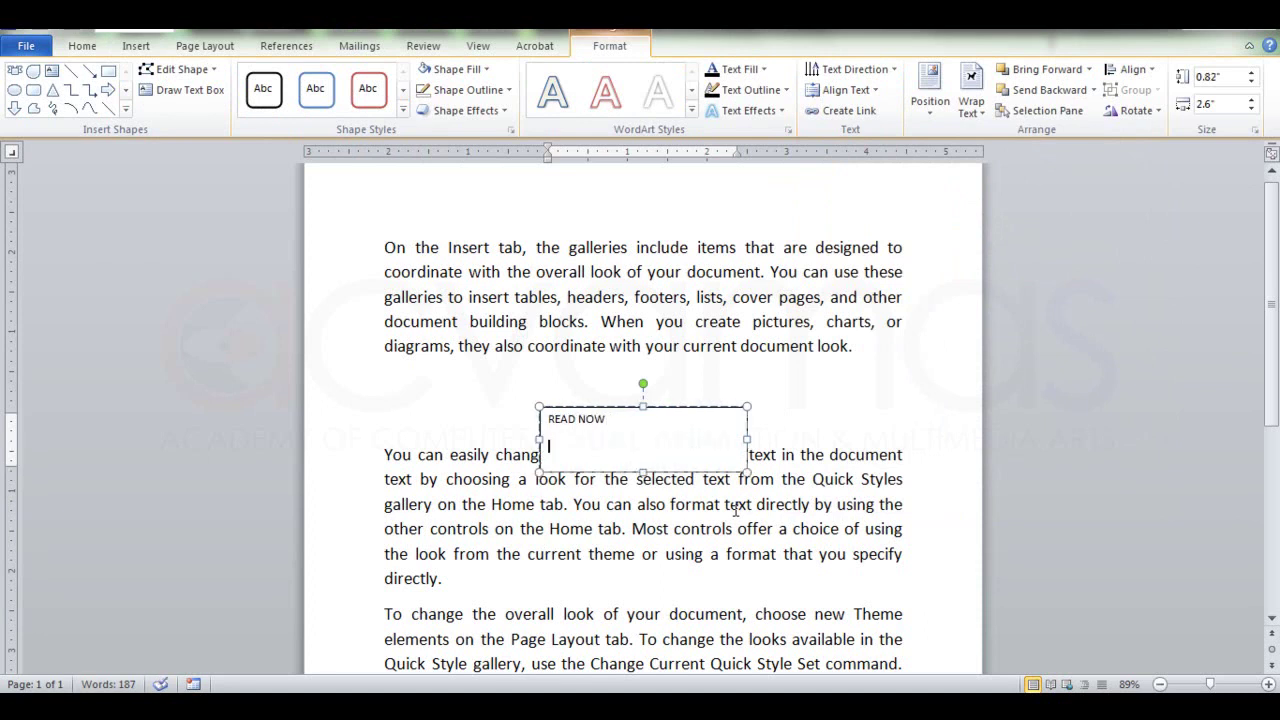
type("CO")
type("ME ON!!!")
Move the text box up so it overlaps the first paragraph
left_click_drag(620, 452, 565, 434)
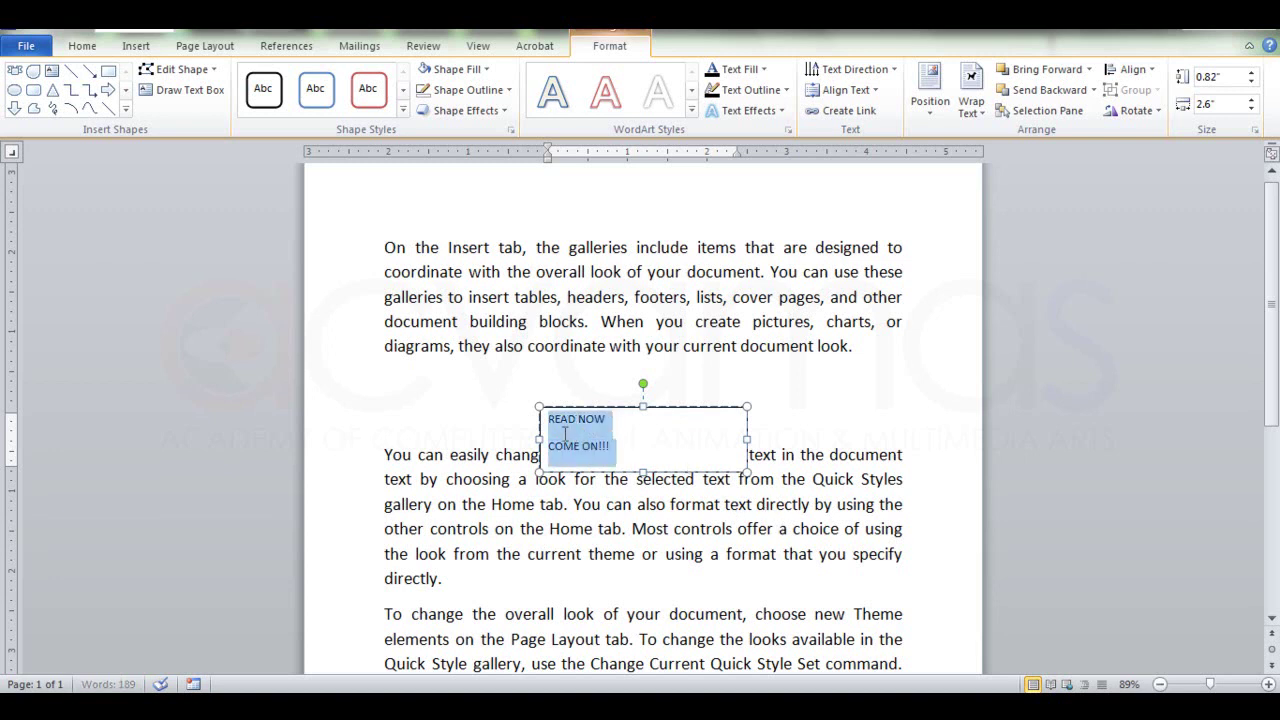
mouse_move(567, 405)
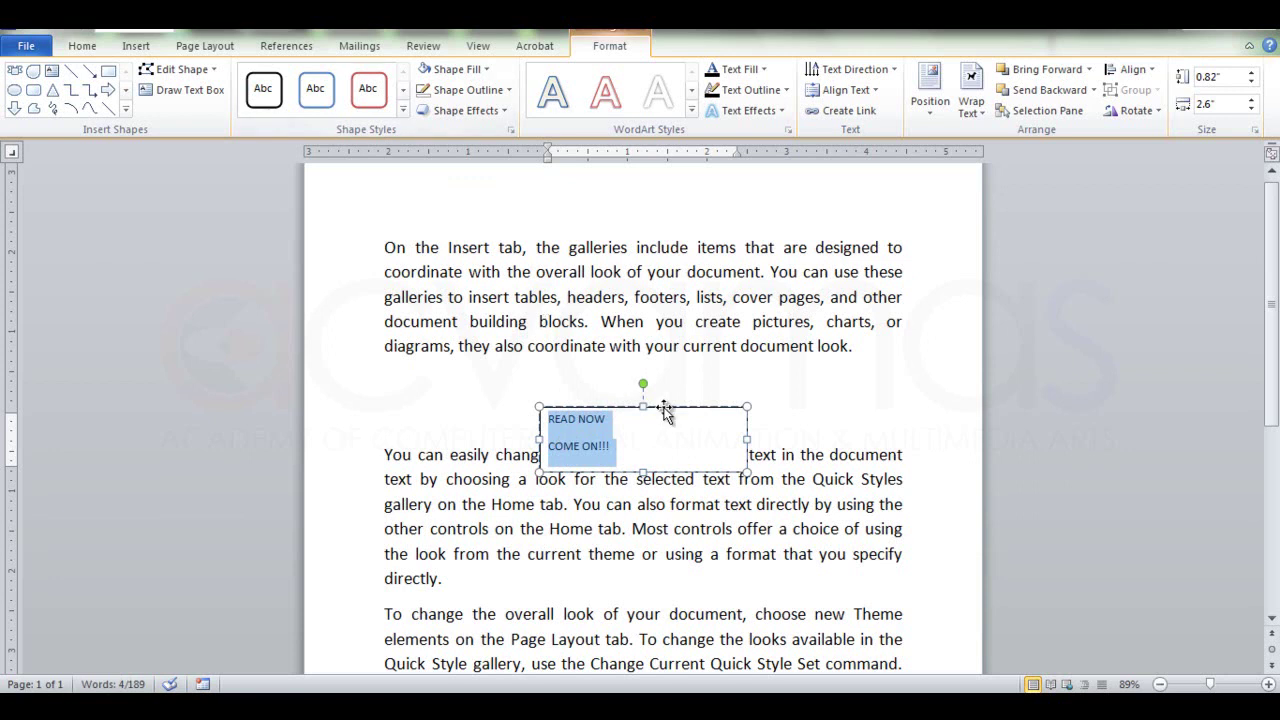
mouse_move(677, 410)
left_mouse_down()
mouse_move(677, 446)
mouse_move(730, 288)
mouse_move(603, 258)
left_mouse_up()
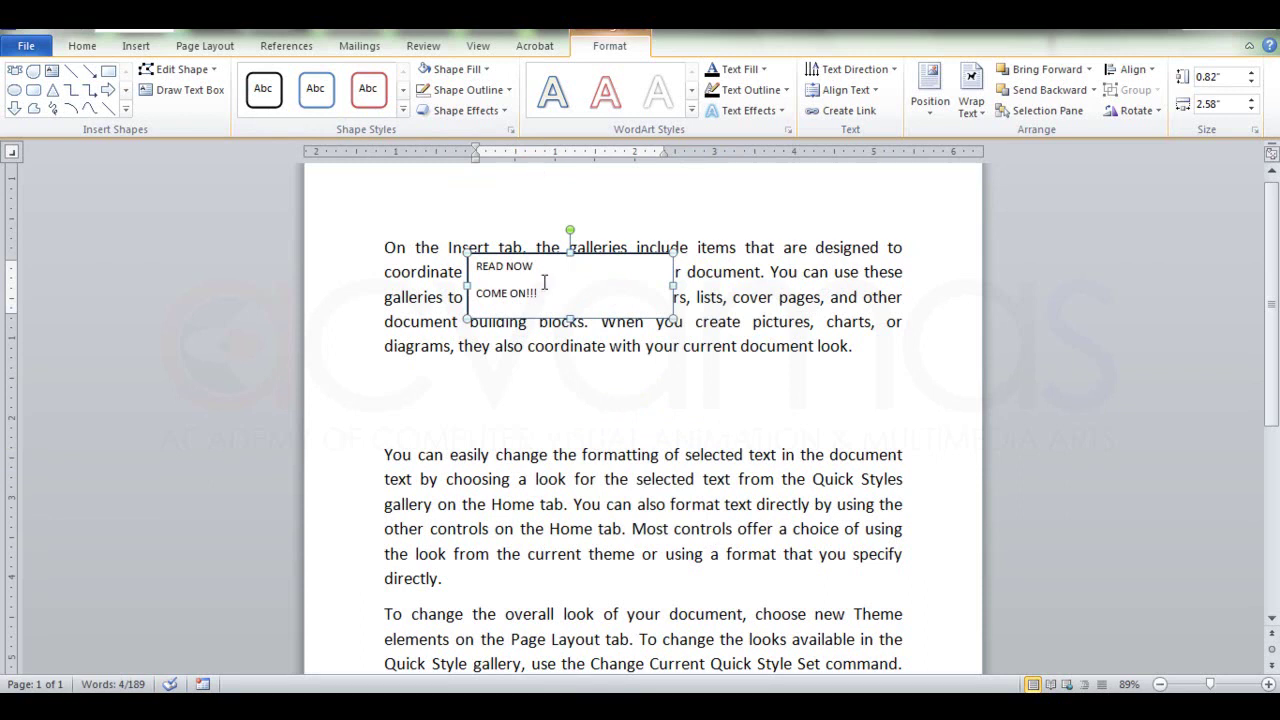
Make both lines bold, italic, red, 16 pt and centred, then narrow the text box
left_click_drag(543, 295, 478, 265)
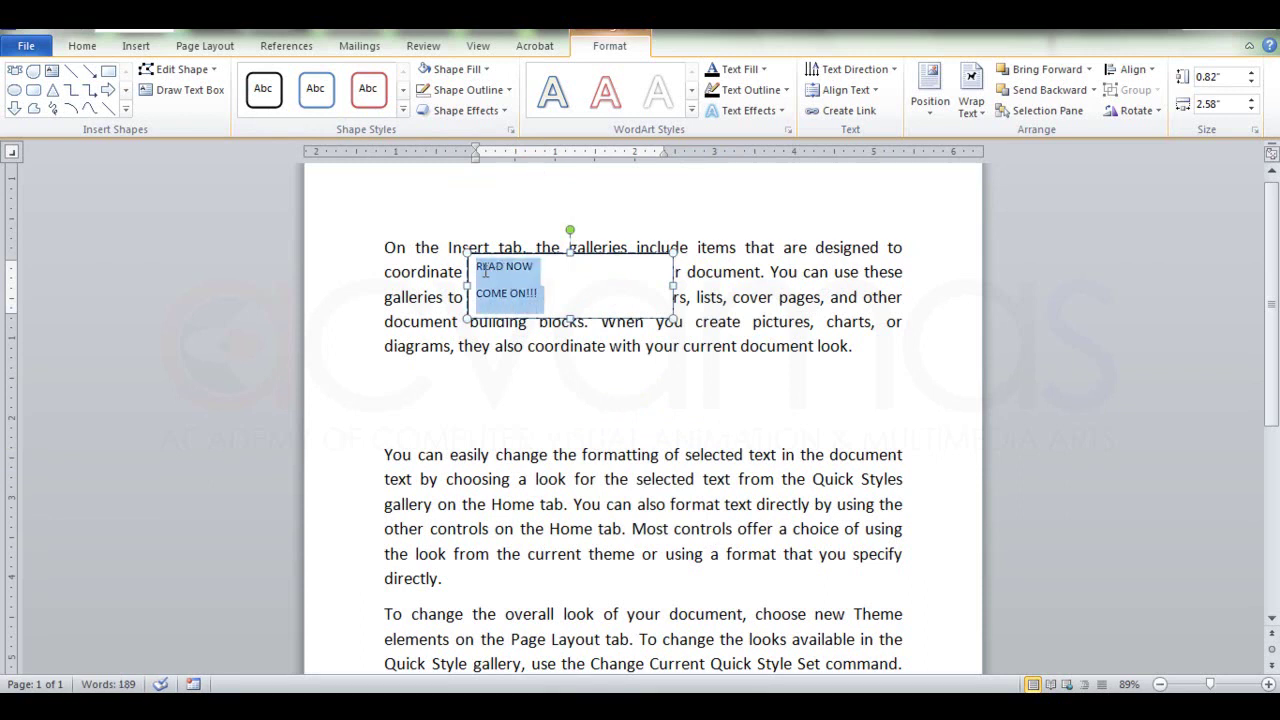
left_click(83, 47)
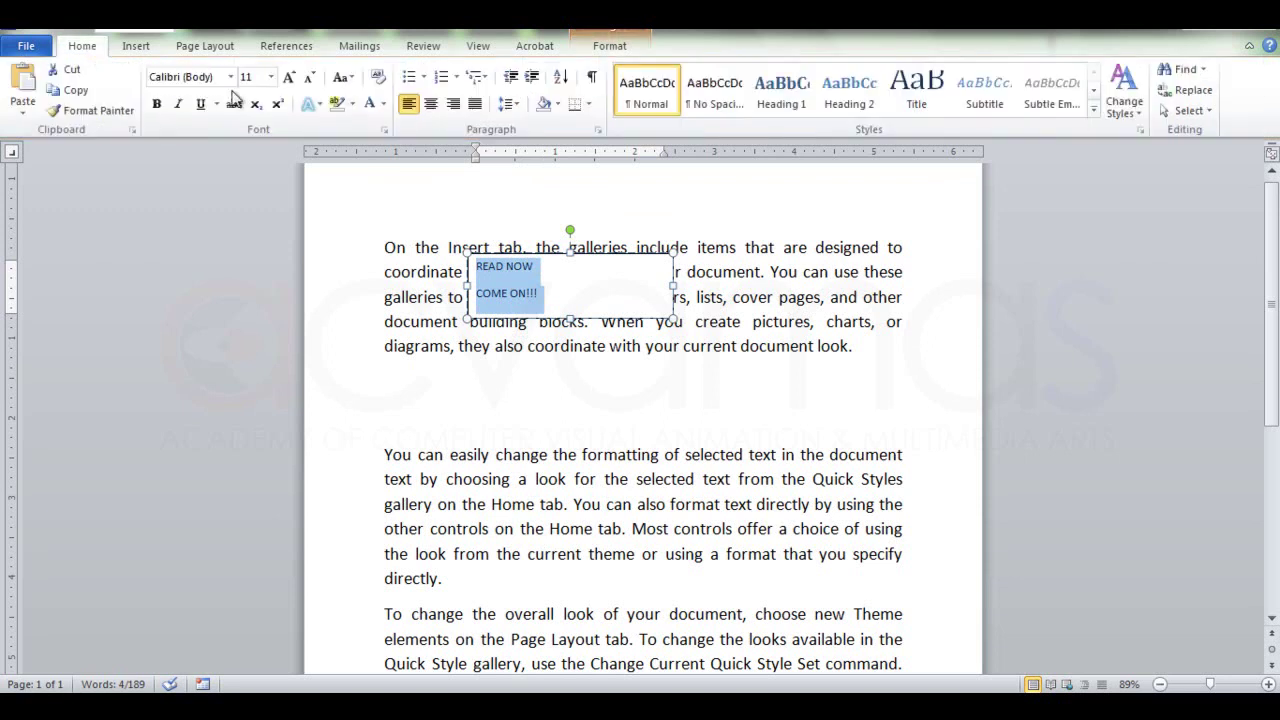
left_click(157, 104)
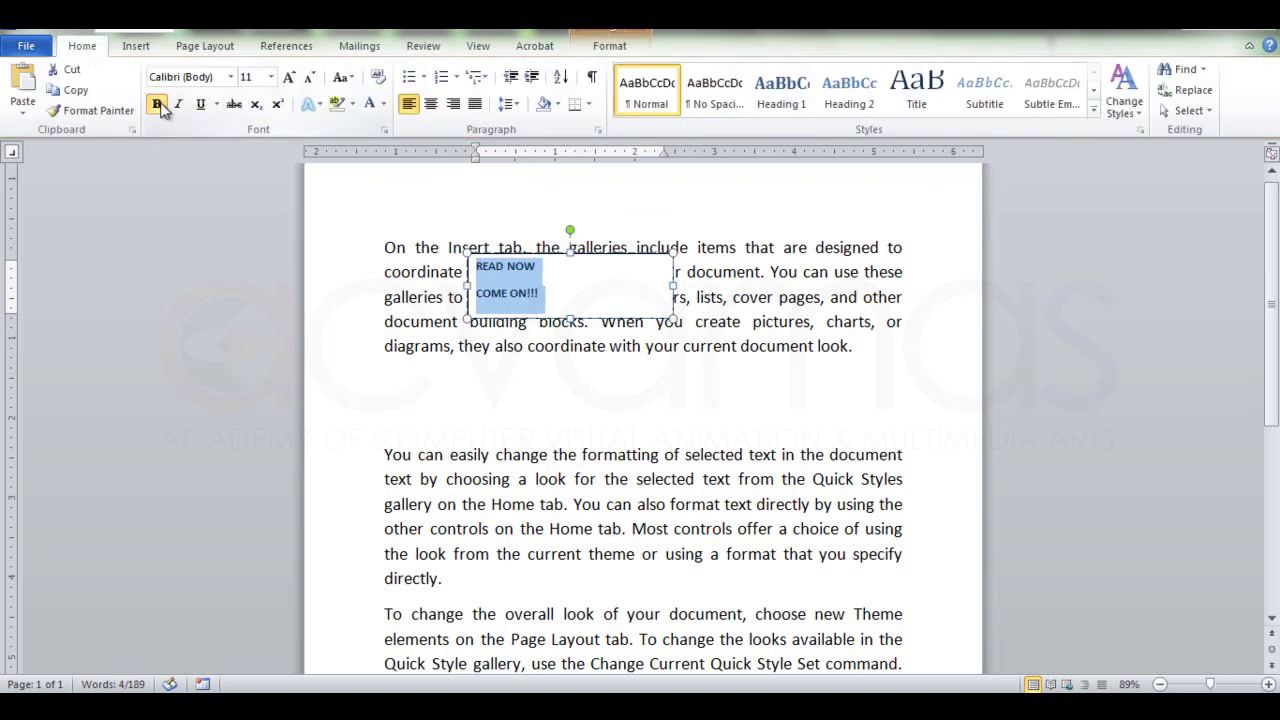
left_click(270, 77)
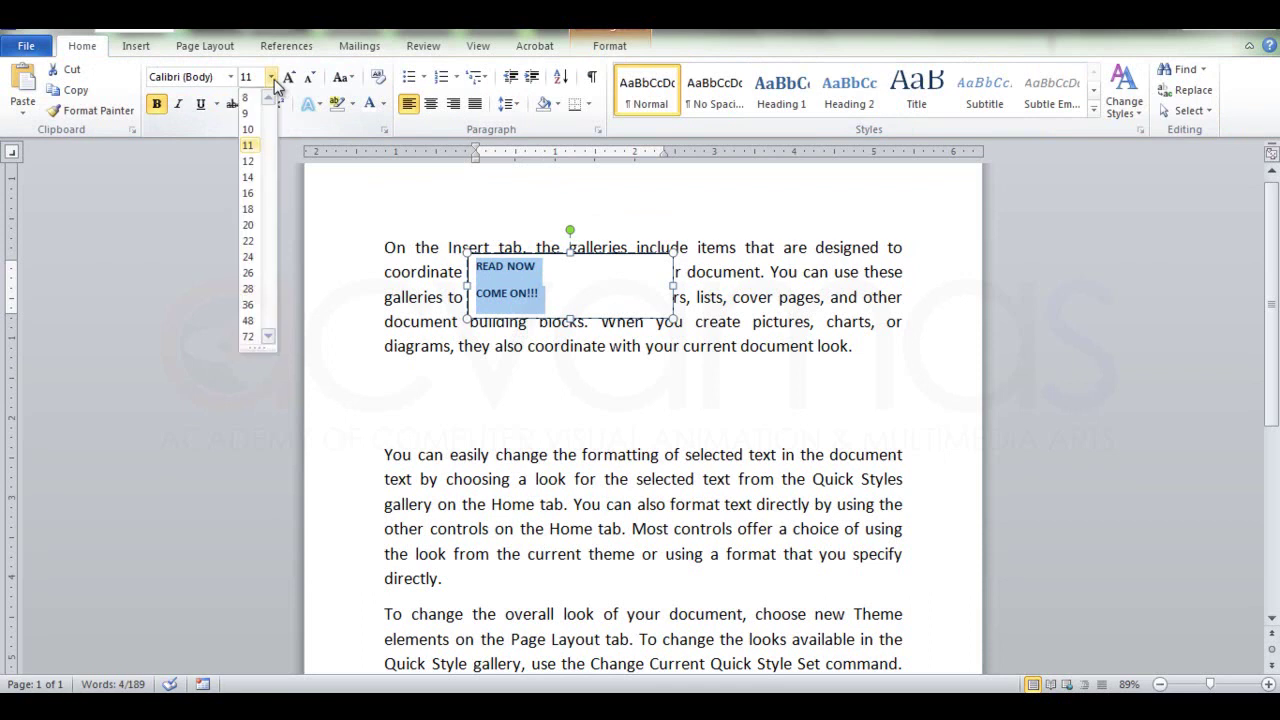
left_click(250, 192)
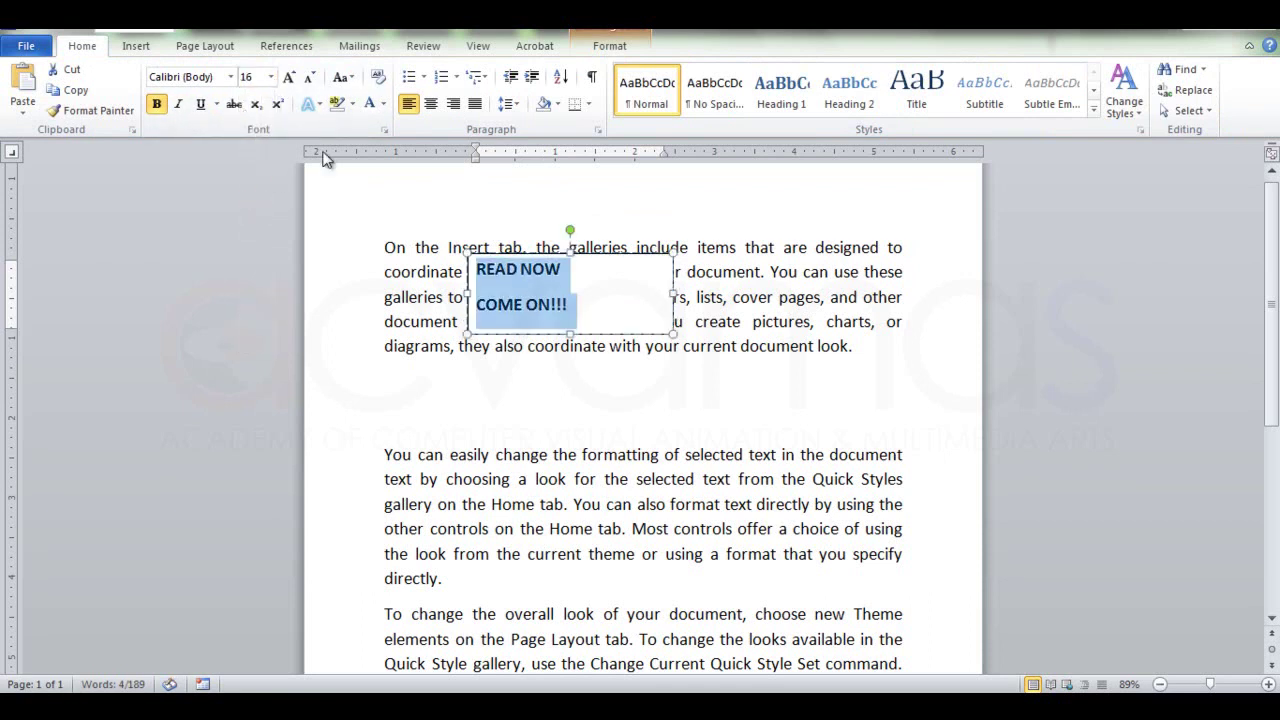
left_click(430, 104)
left_click(383, 105)
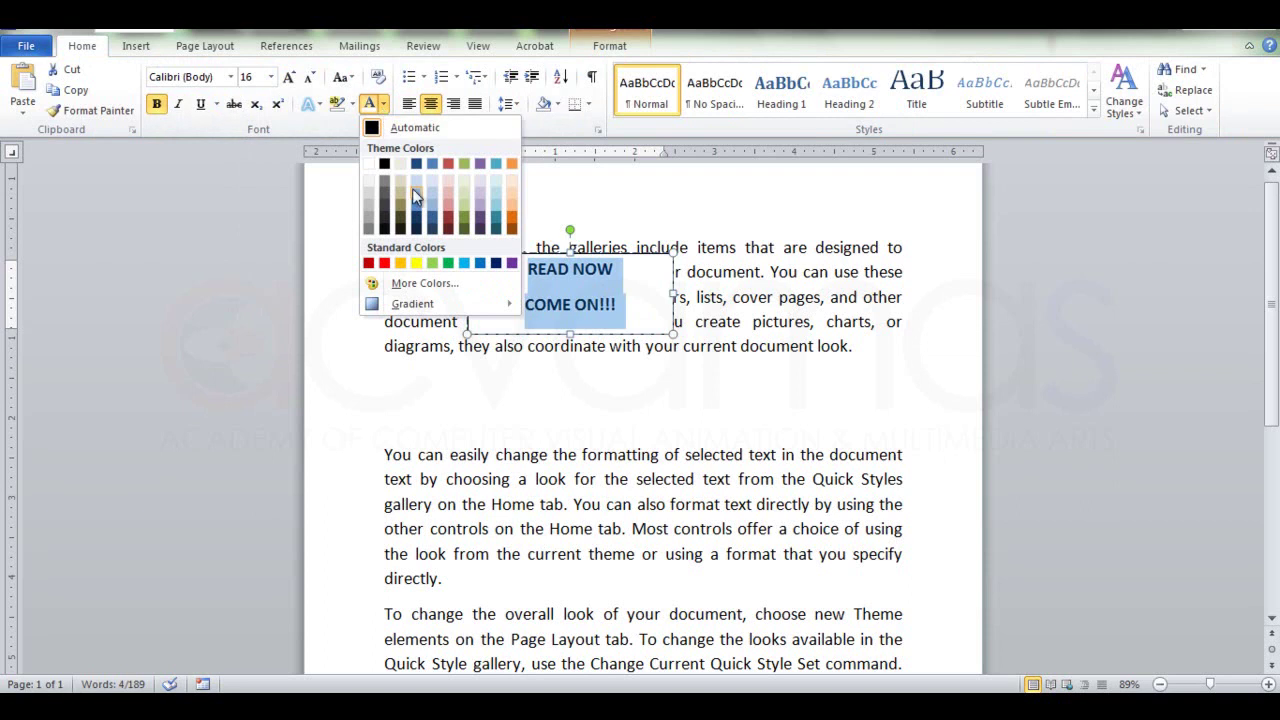
left_click(384, 263)
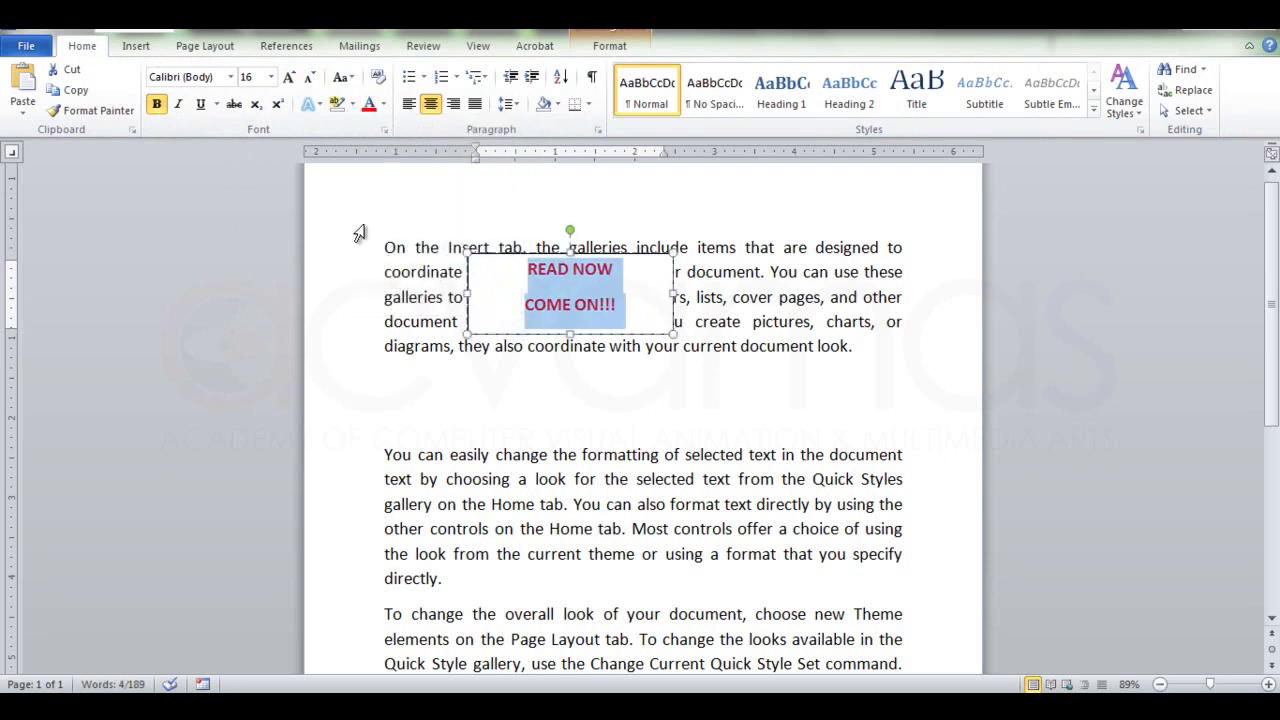
left_click(181, 103)
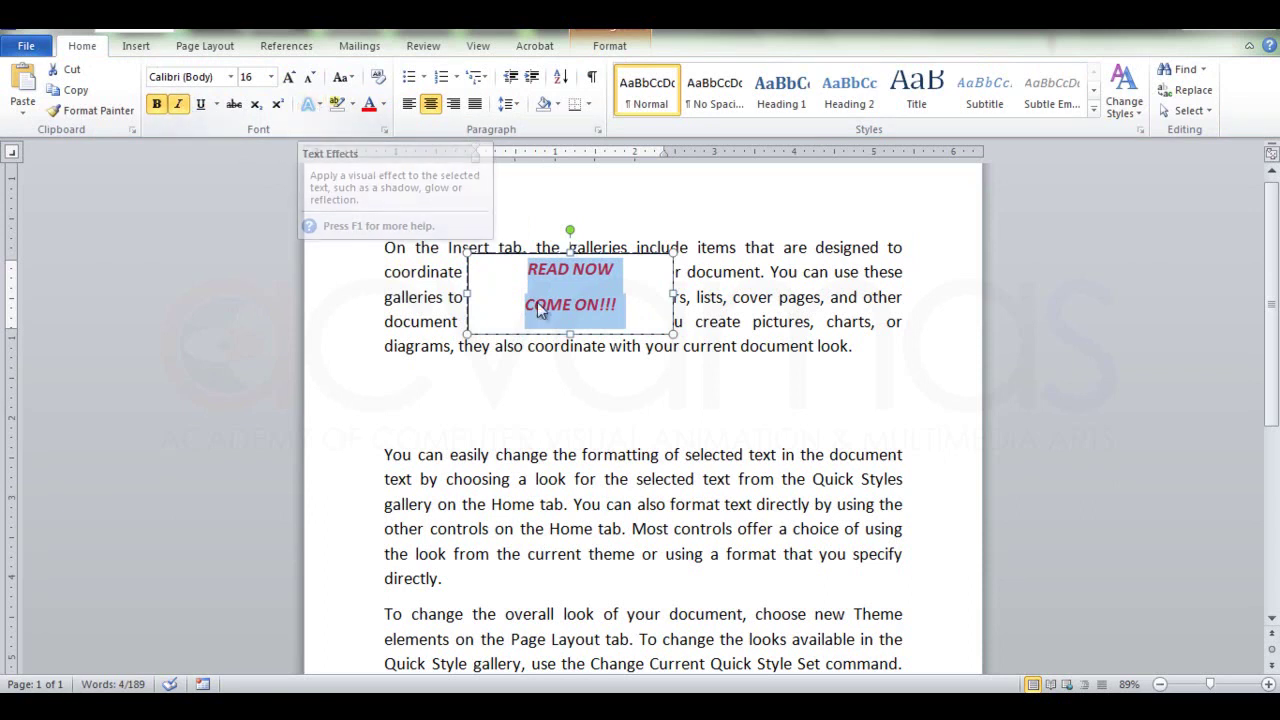
left_click(670, 294)
left_click_drag(670, 294, 605, 294)
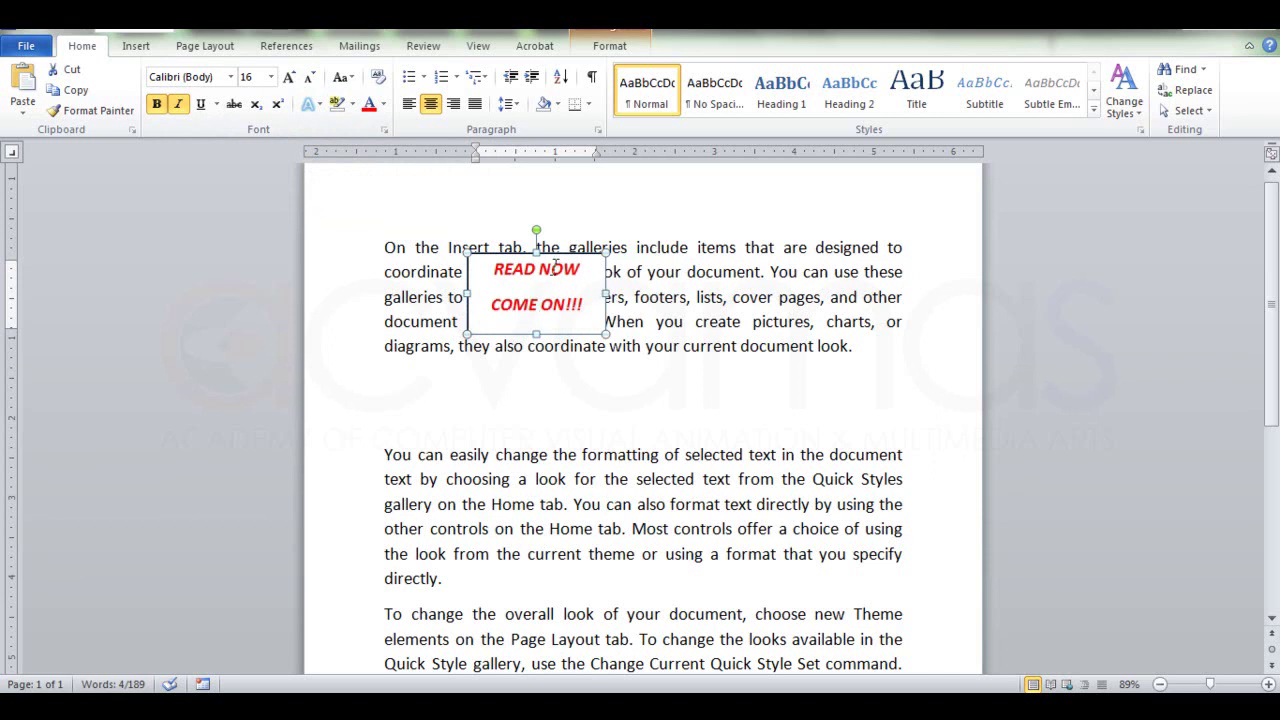
Apply the orange Intense Effect shape style and move the box below the first paragraph
left_click(610, 47)
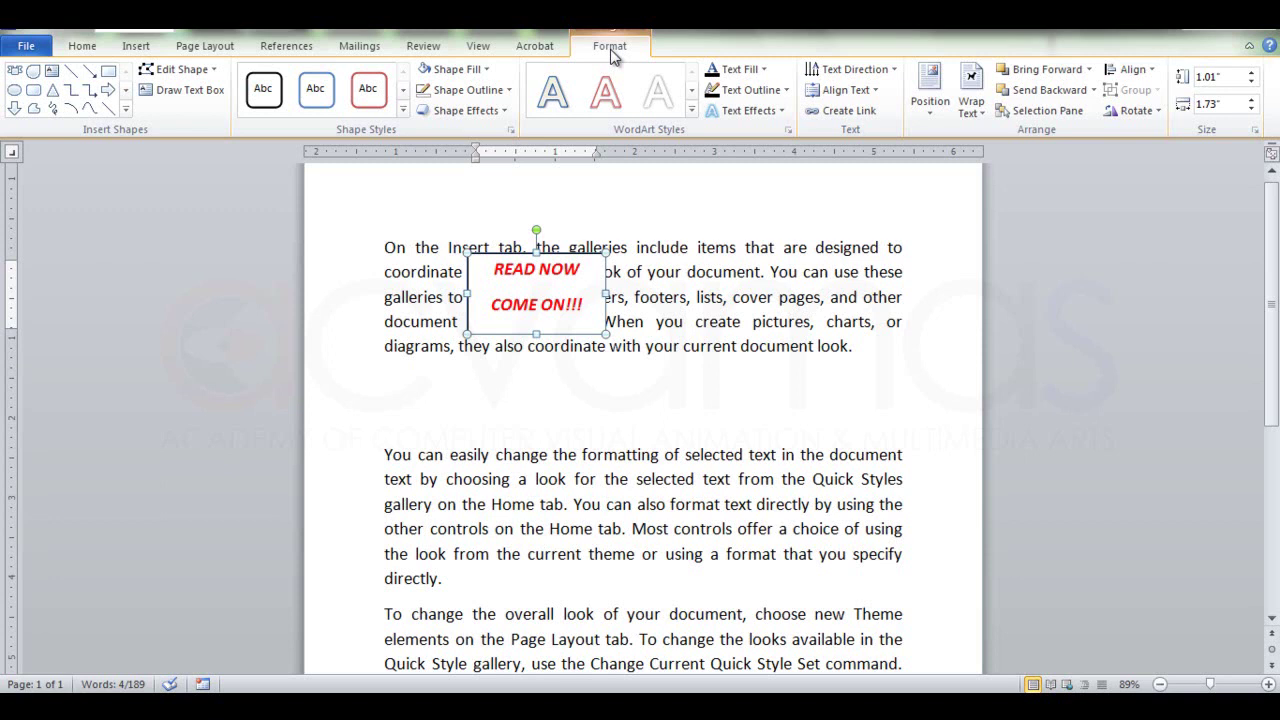
left_click(404, 111)
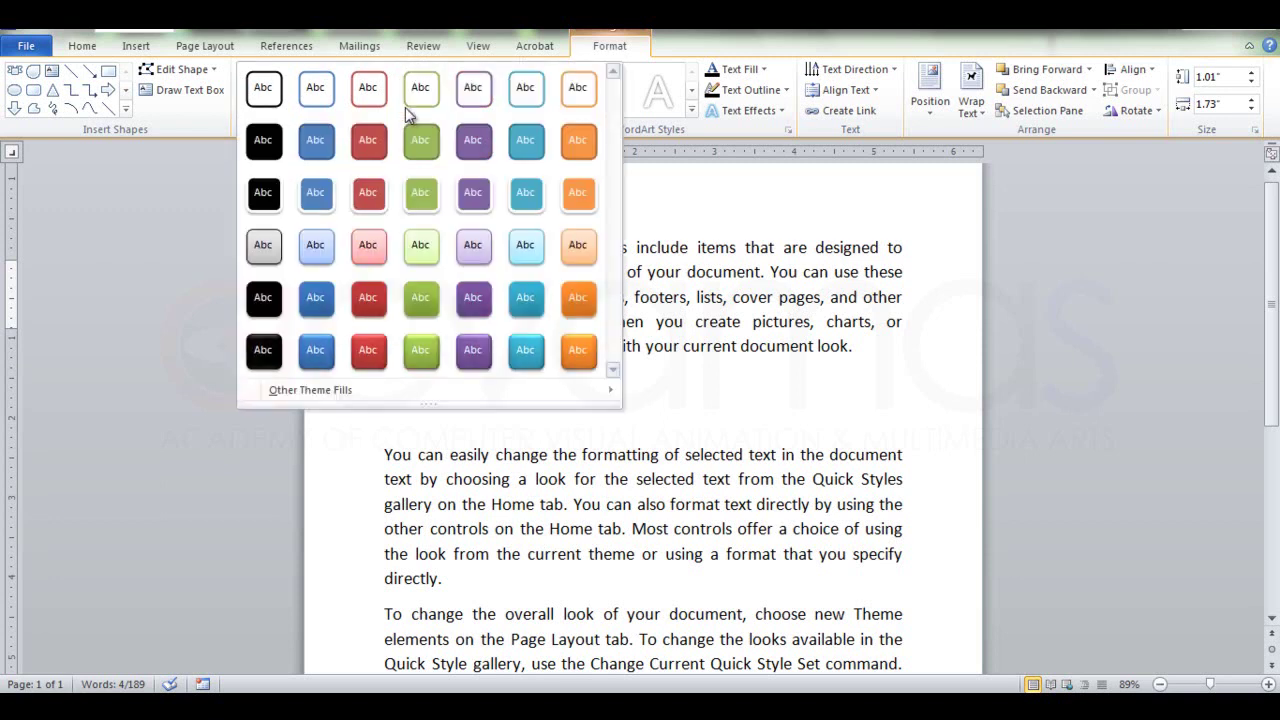
left_click(580, 350)
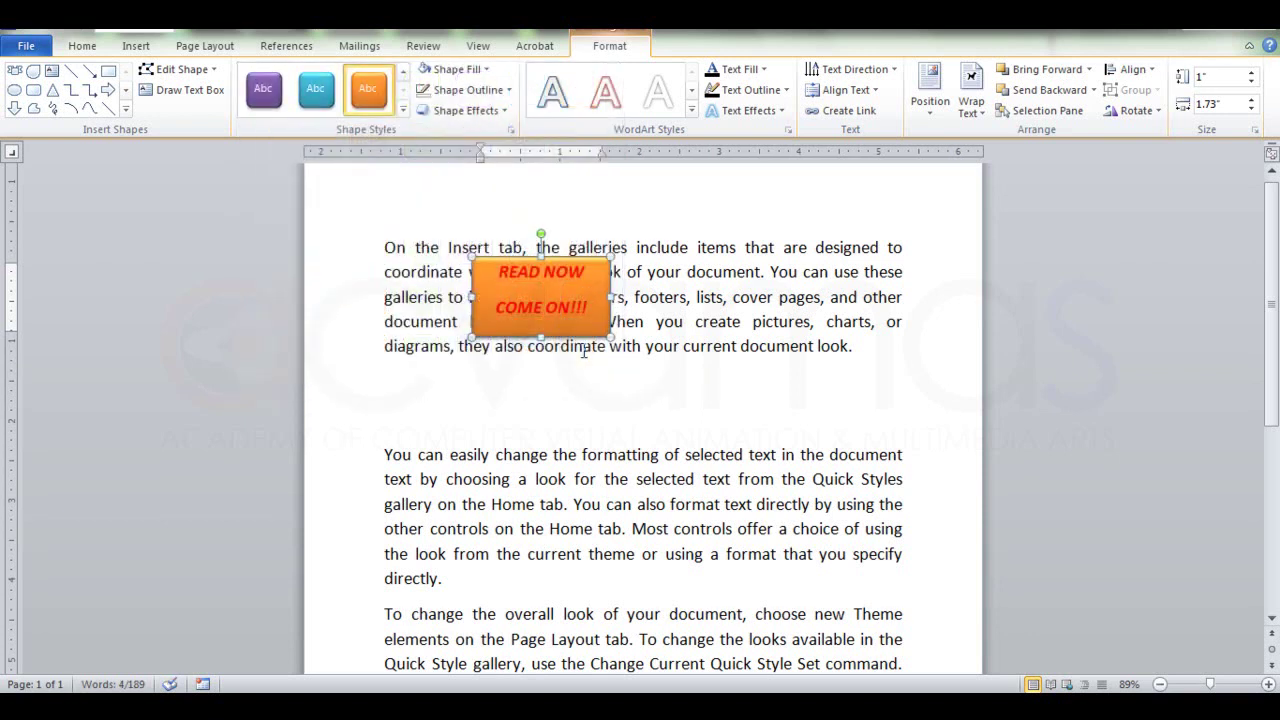
left_click_drag(569, 265, 688, 360)
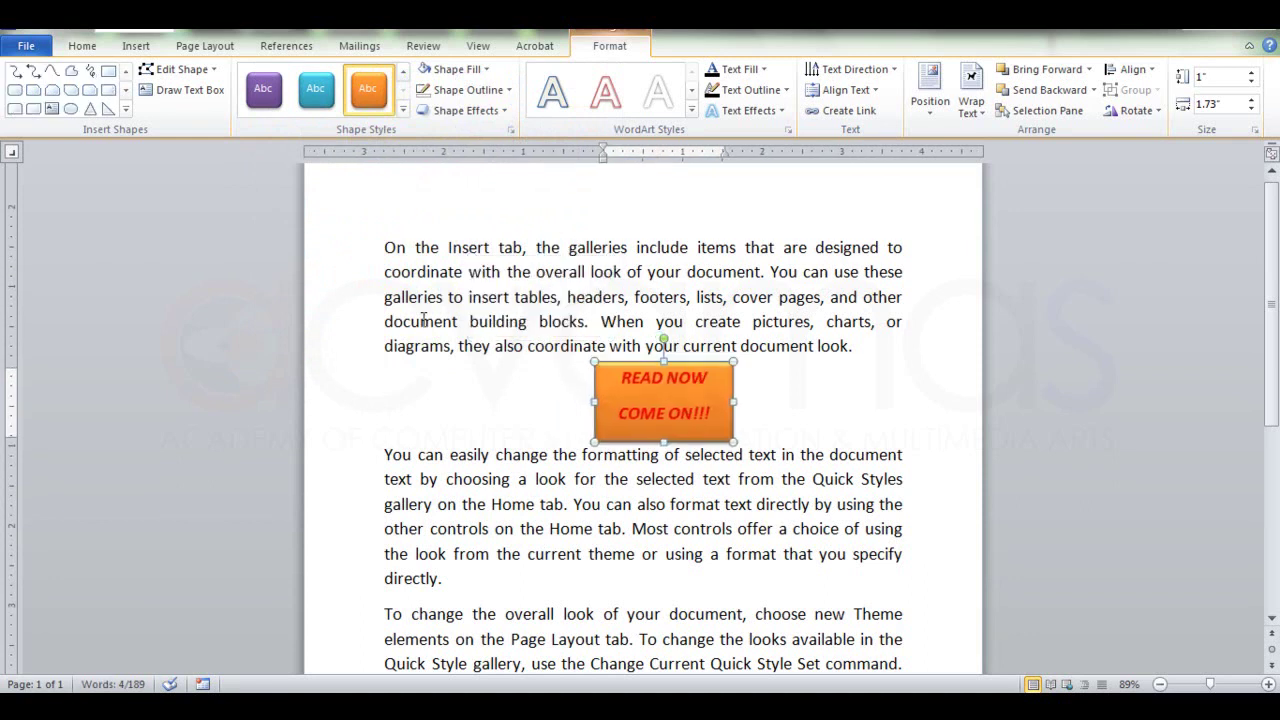
Change the box to a Teardrop shape, shorten it to 1.61" tall, and select its text
left_click(213, 70)
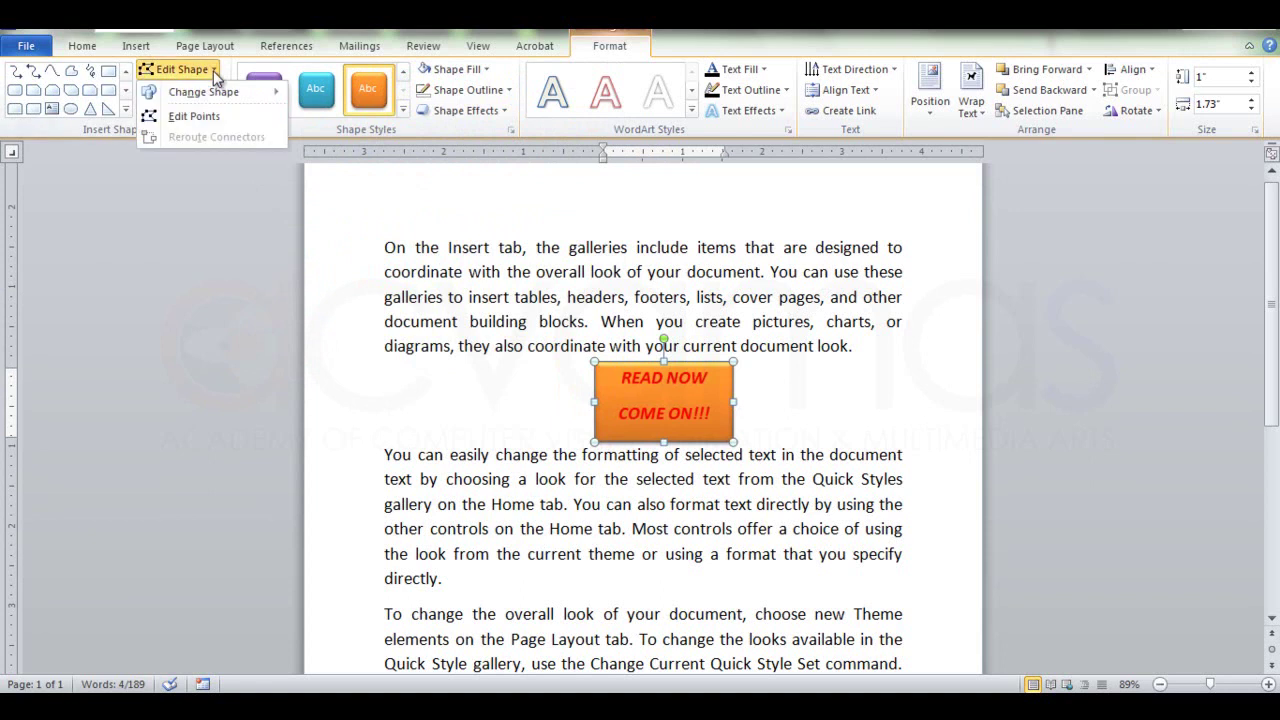
mouse_move(252, 97)
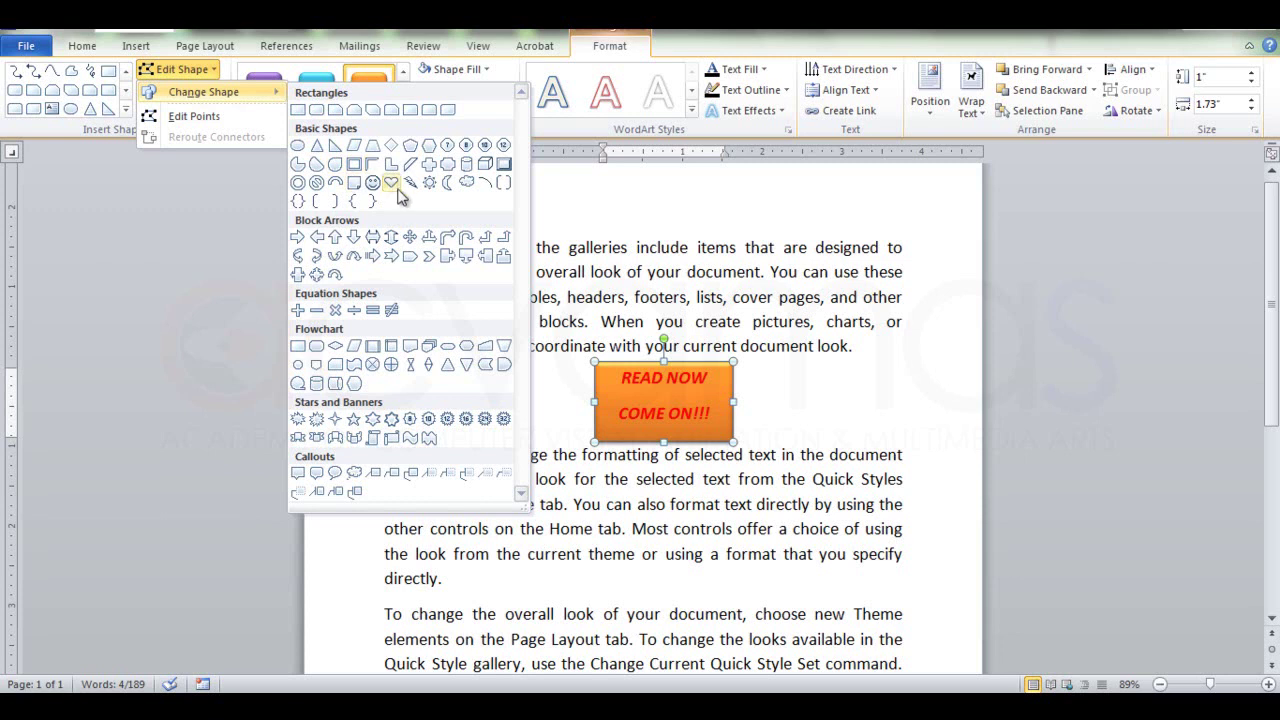
left_click(337, 166)
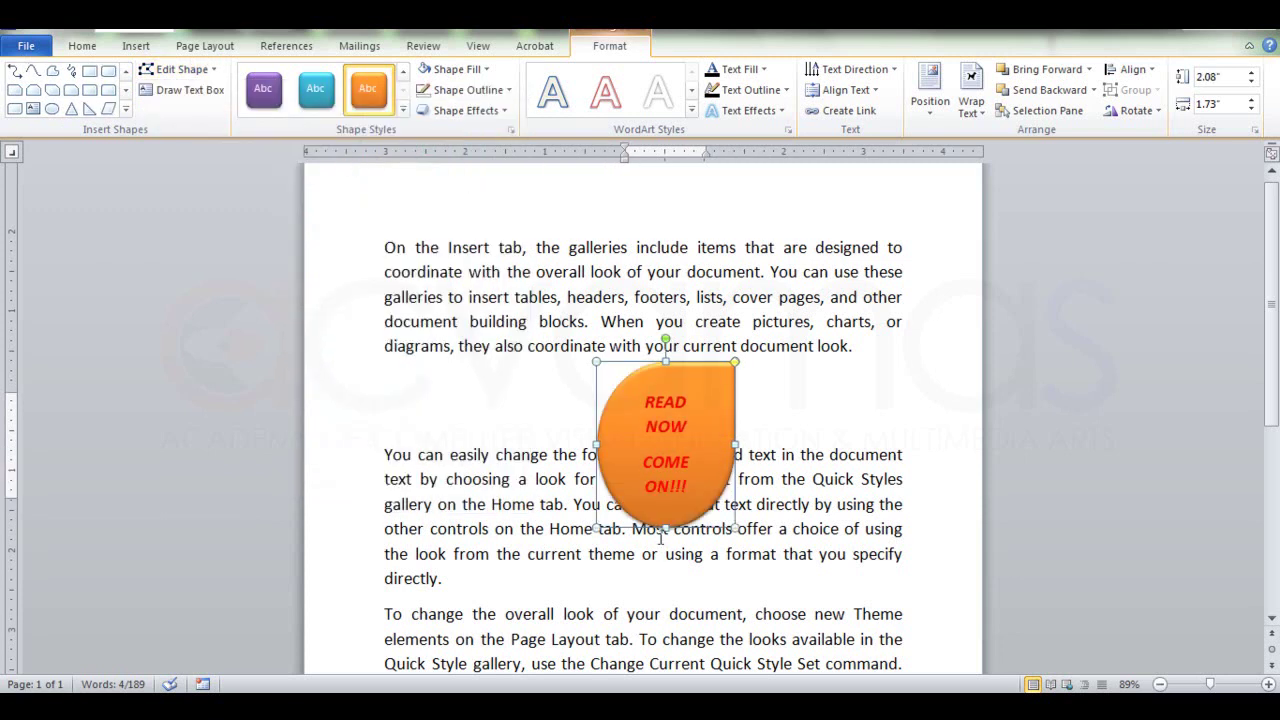
left_click_drag(664, 532, 668, 490)
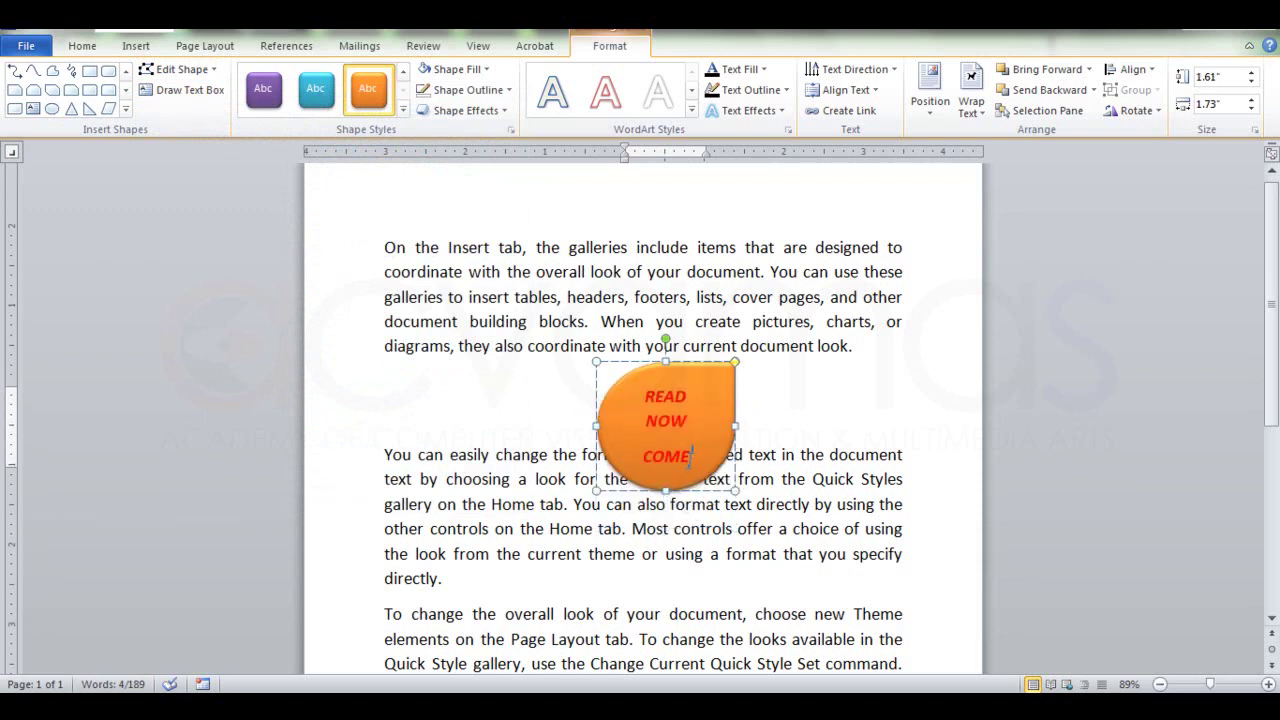
left_click_drag(690, 456, 658, 415)
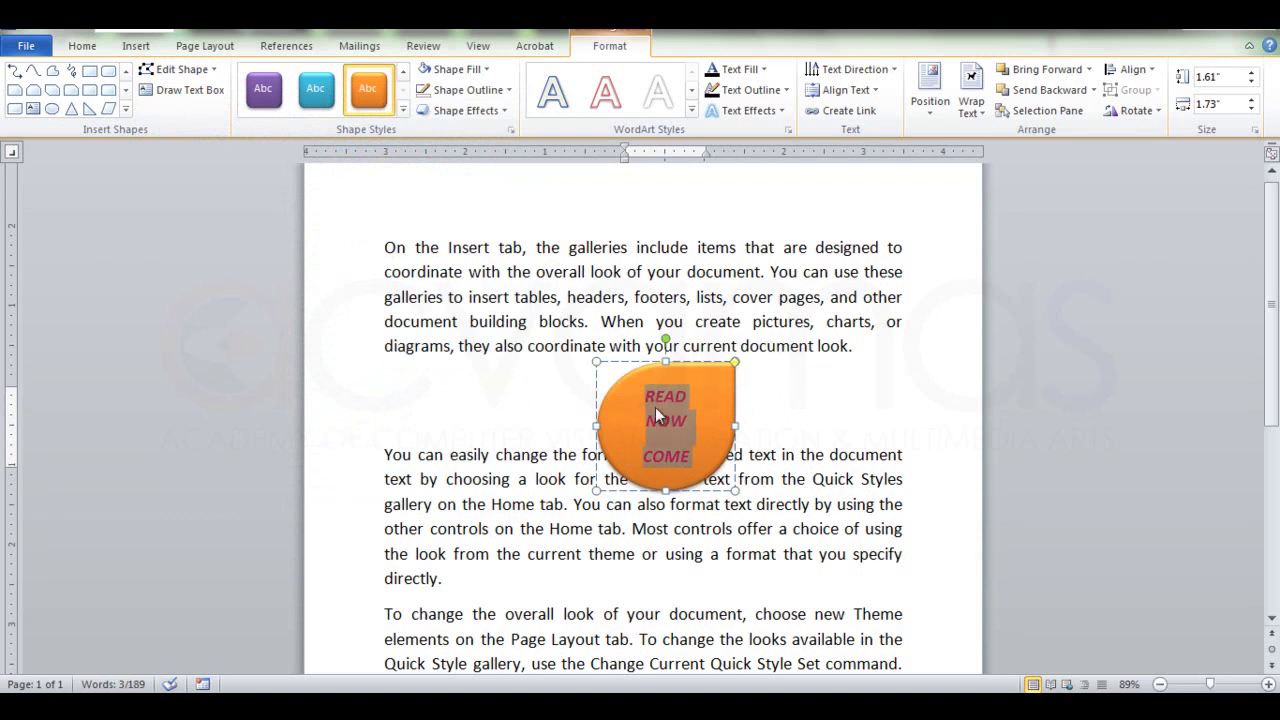
Set the teardrop text to 14-point white and move the shape toward the right
left_click(85, 50)
left_click(310, 78)
left_click(310, 78)
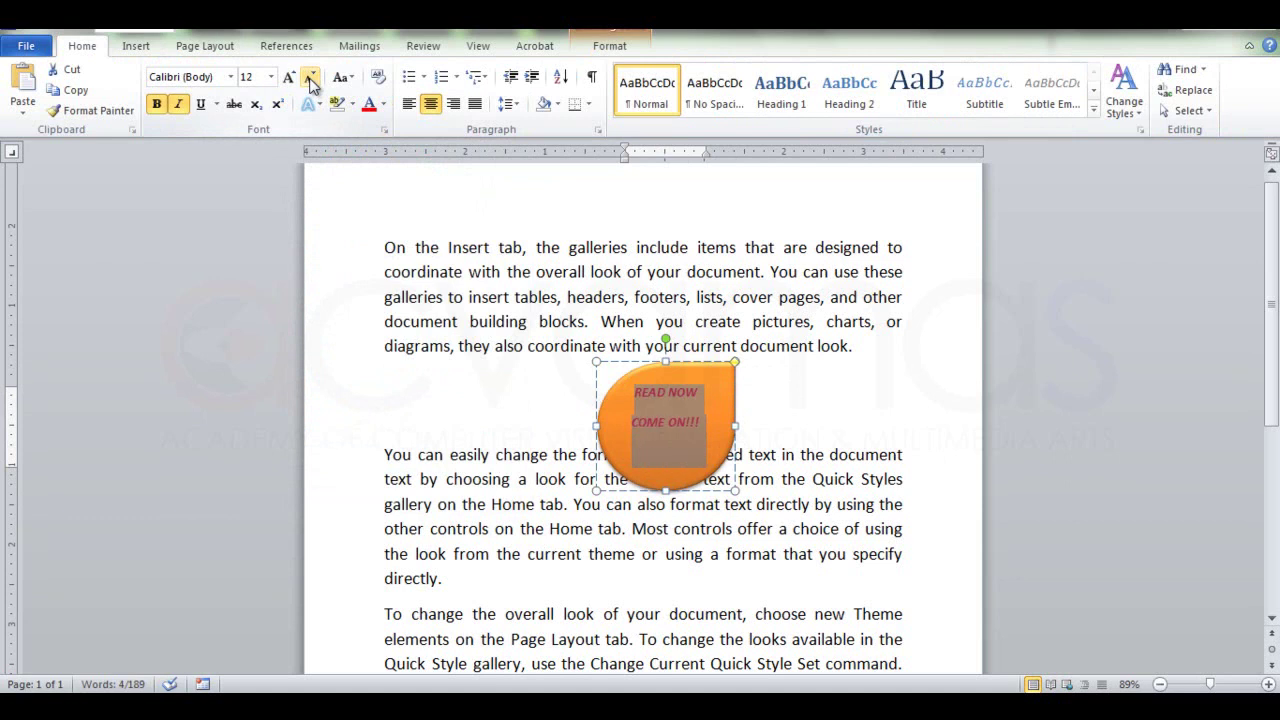
left_click(289, 78)
left_click(289, 78)
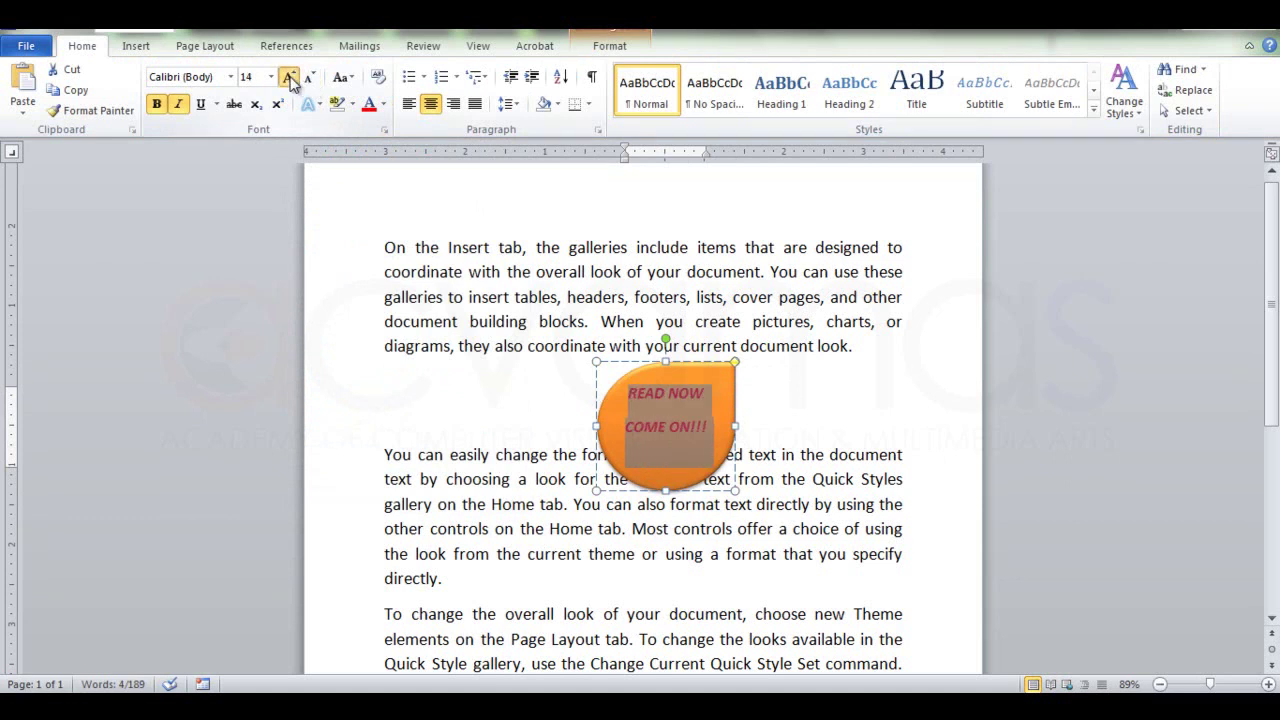
left_click(310, 78)
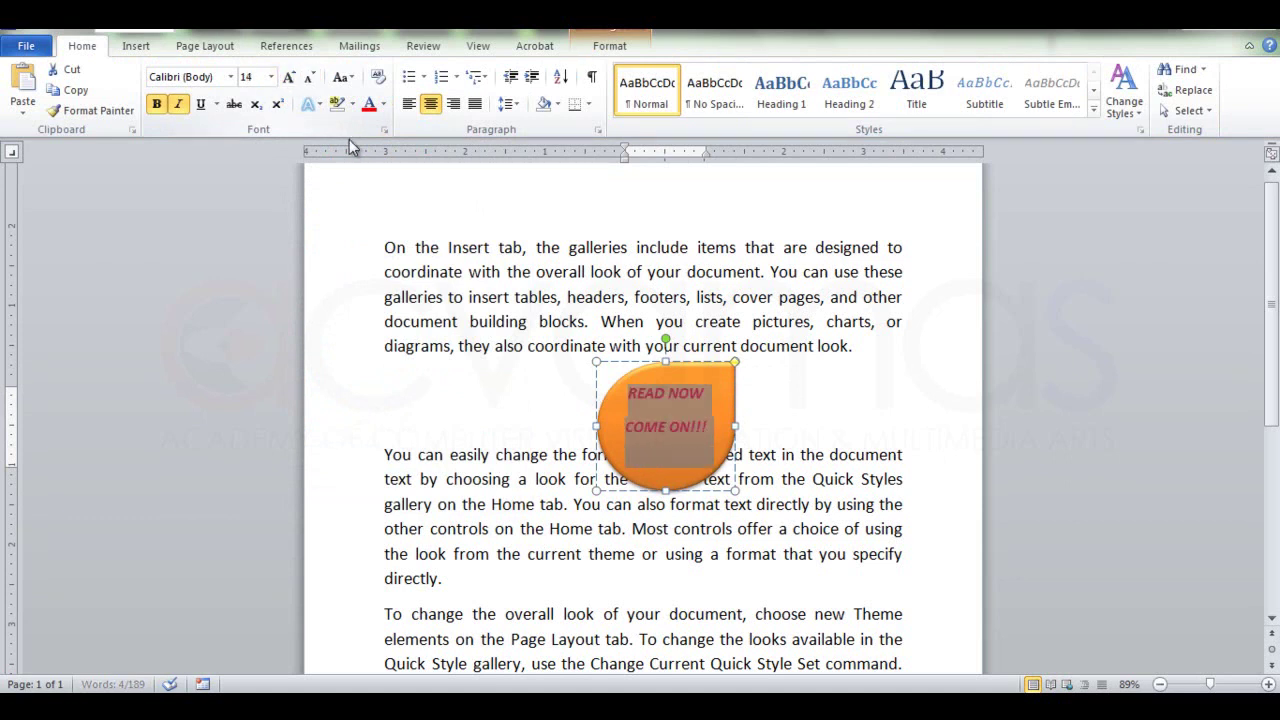
left_click(383, 106)
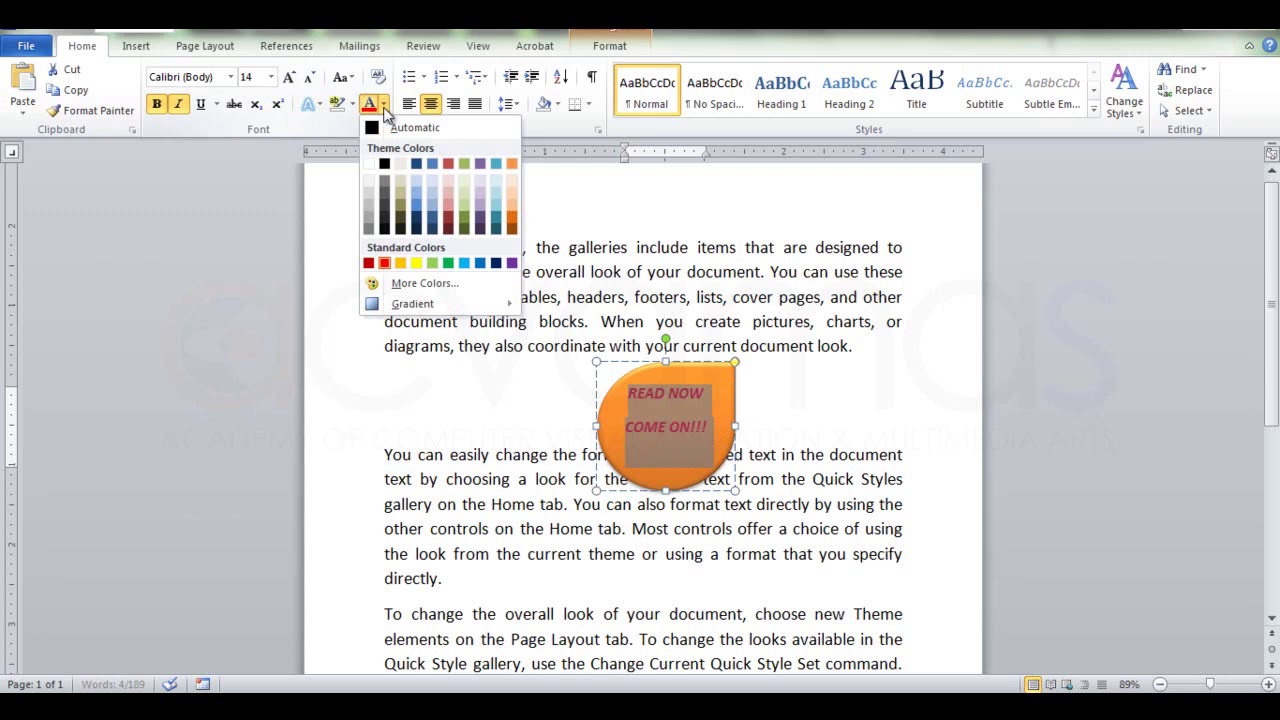
left_click(369, 165)
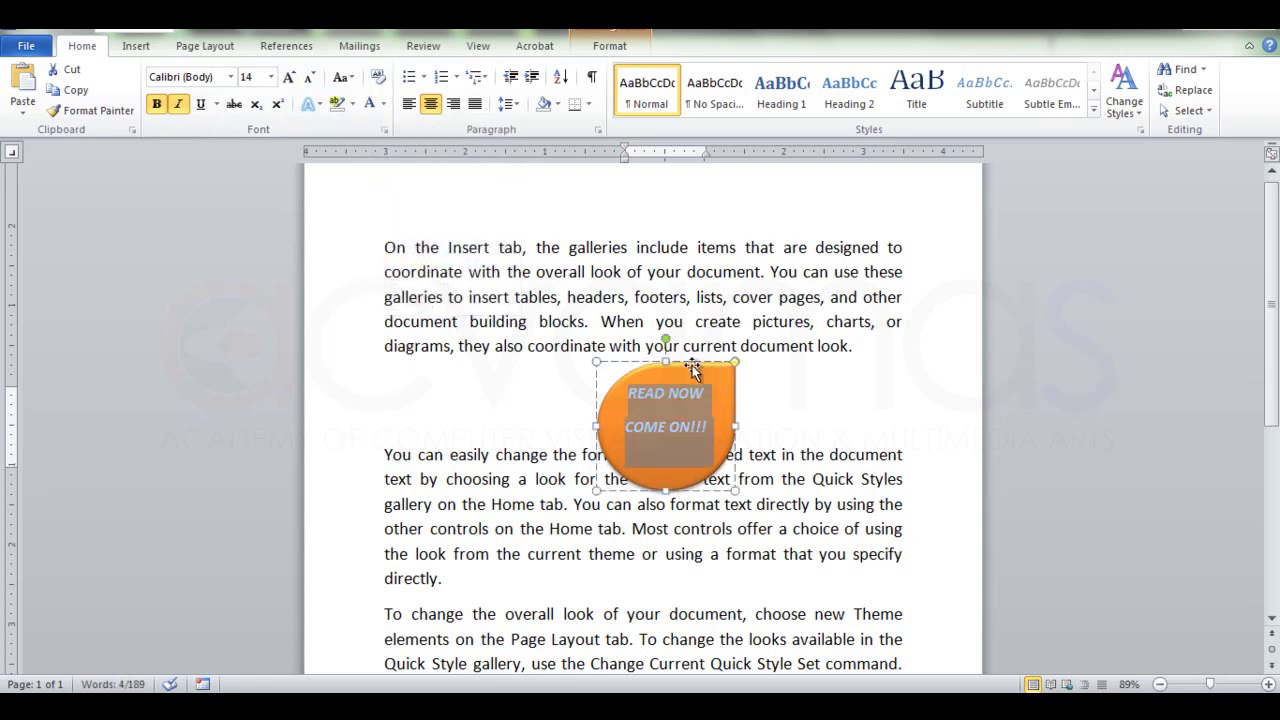
left_click_drag(695, 372, 857, 332)
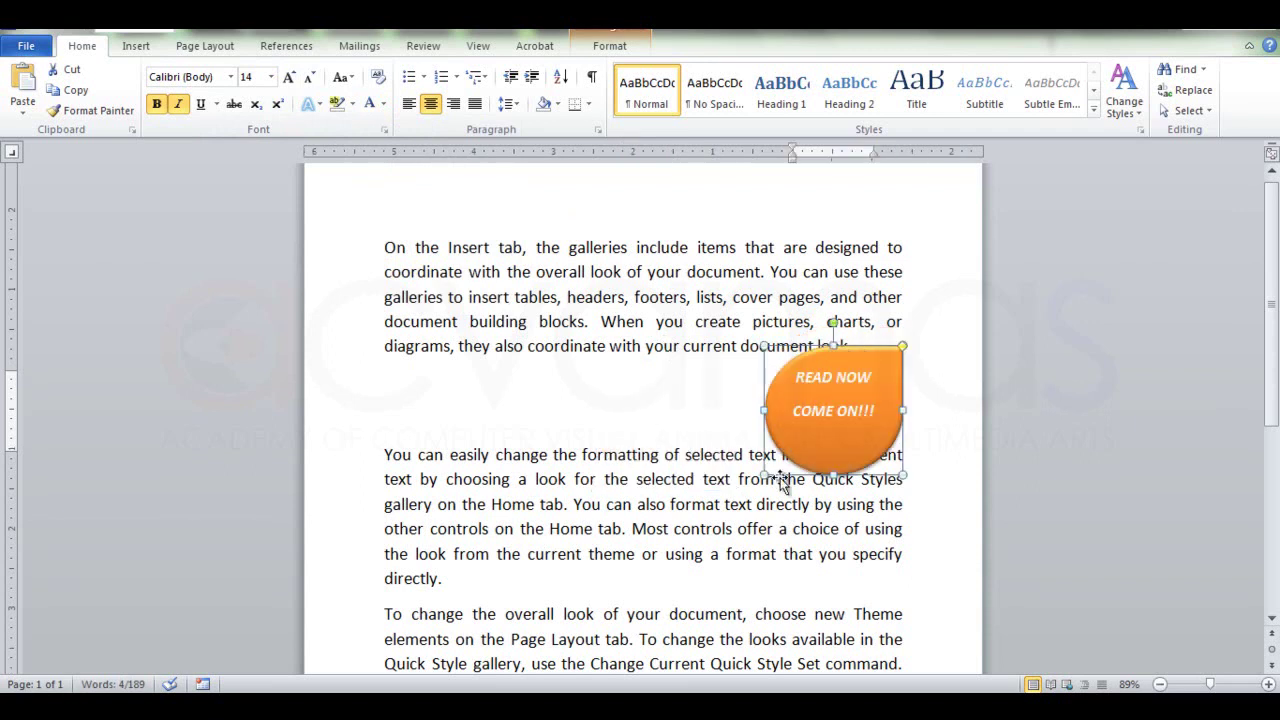
Shrink the teardrop from its lower corners and reduce its text two sizes to fit
left_click_drag(767, 473, 793, 456)
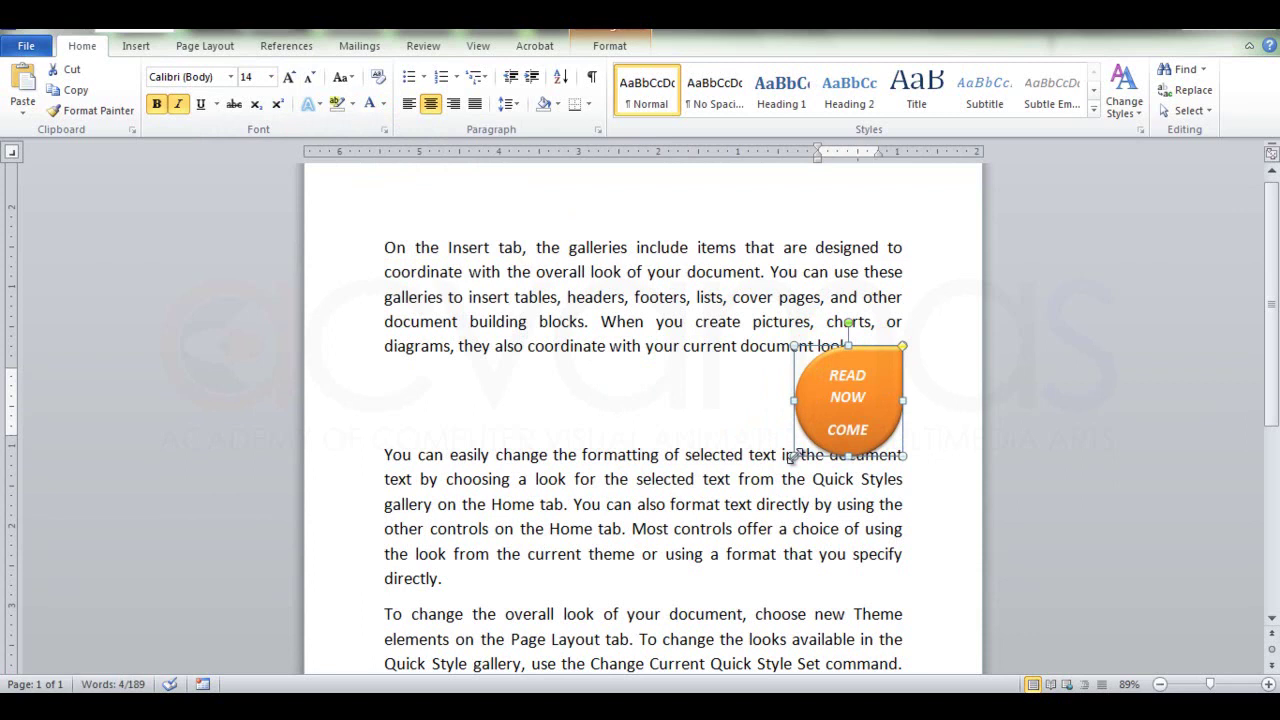
left_click_drag(903, 455, 903, 440)
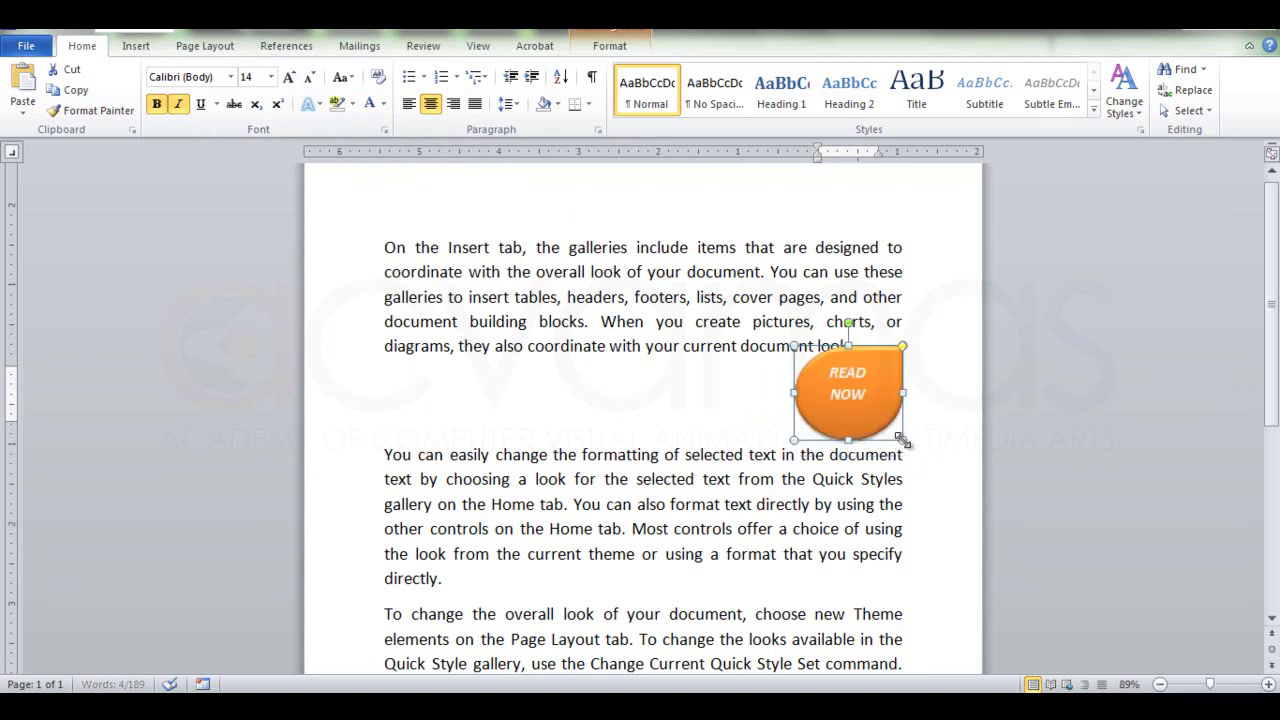
triple_click(869, 399)
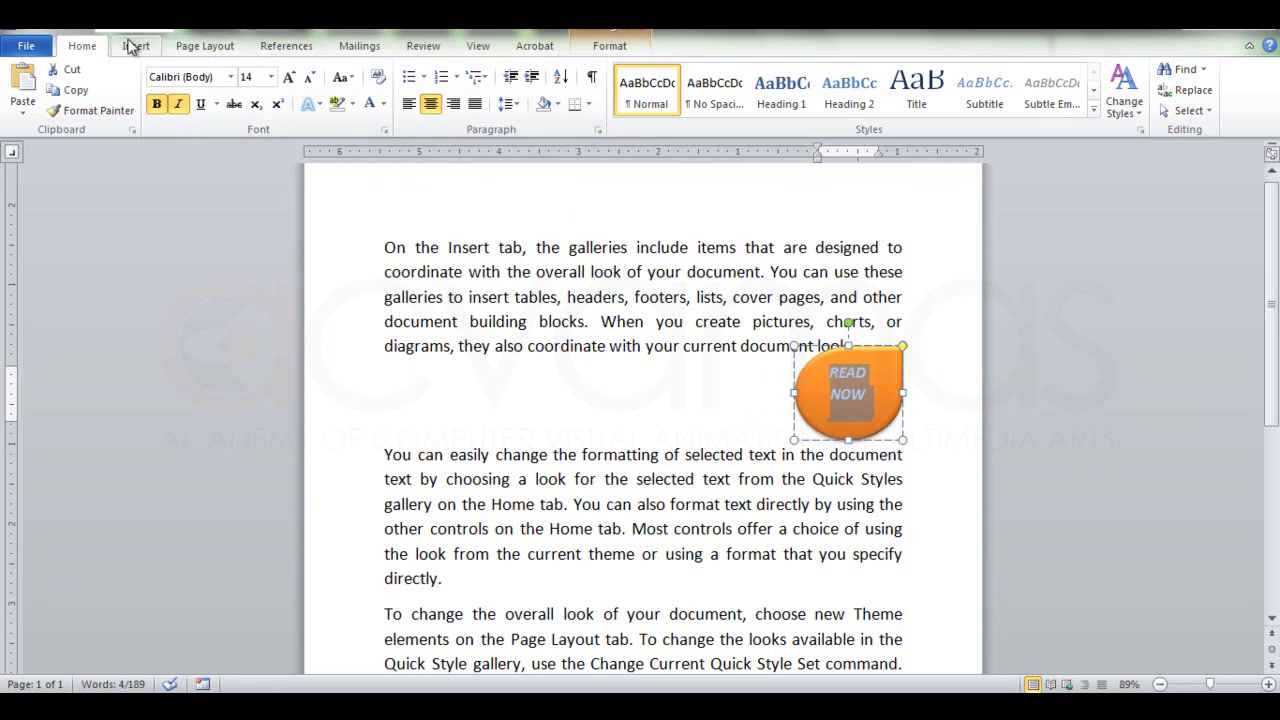
left_click(310, 78)
left_click(310, 78)
left_click(310, 78)
Deselect the finished teardrop by clicking in the document beside it
left_click(959, 442)
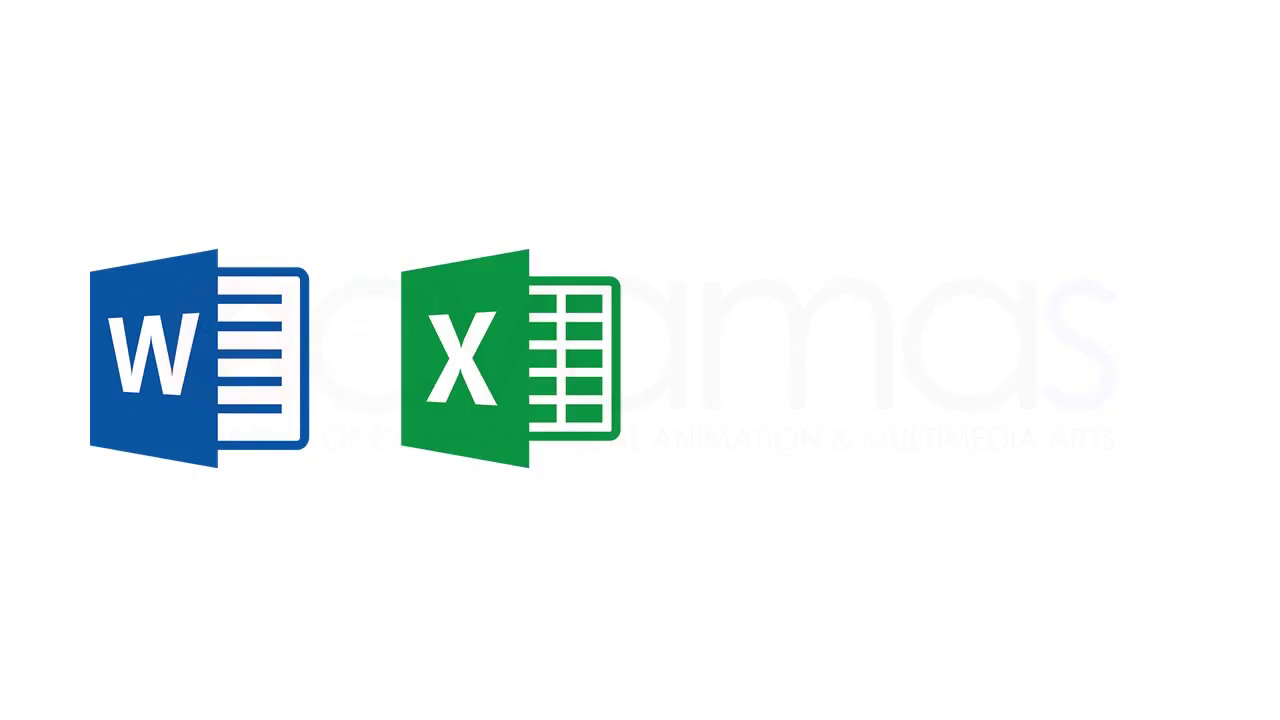